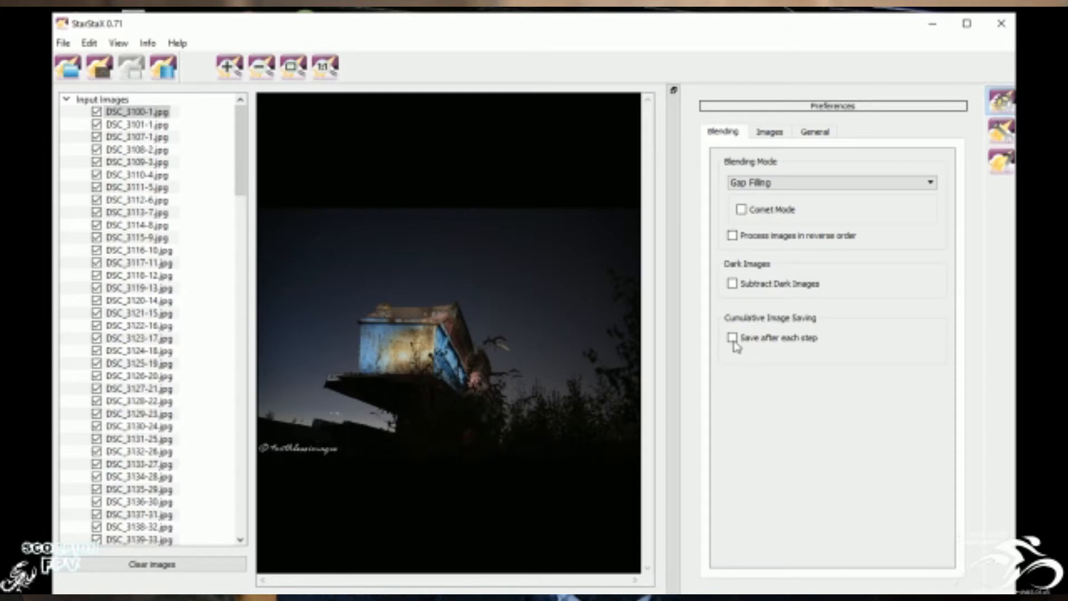
- Enable saving after each step into a new folder named tl inside the skip folder, and start the gap-filling blend
left_click(733, 338)
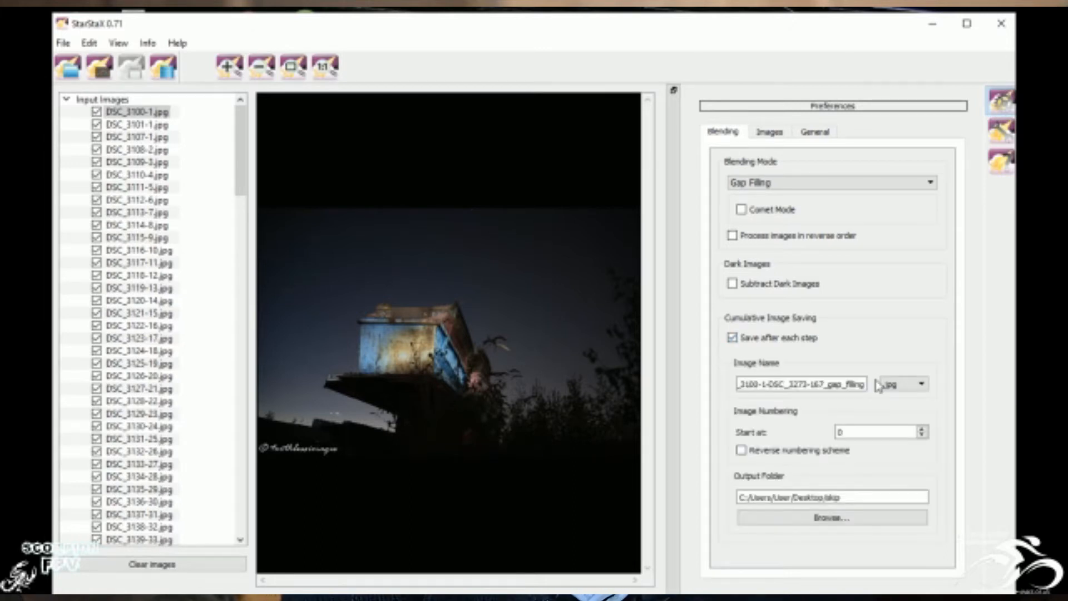
left_click(821, 522)
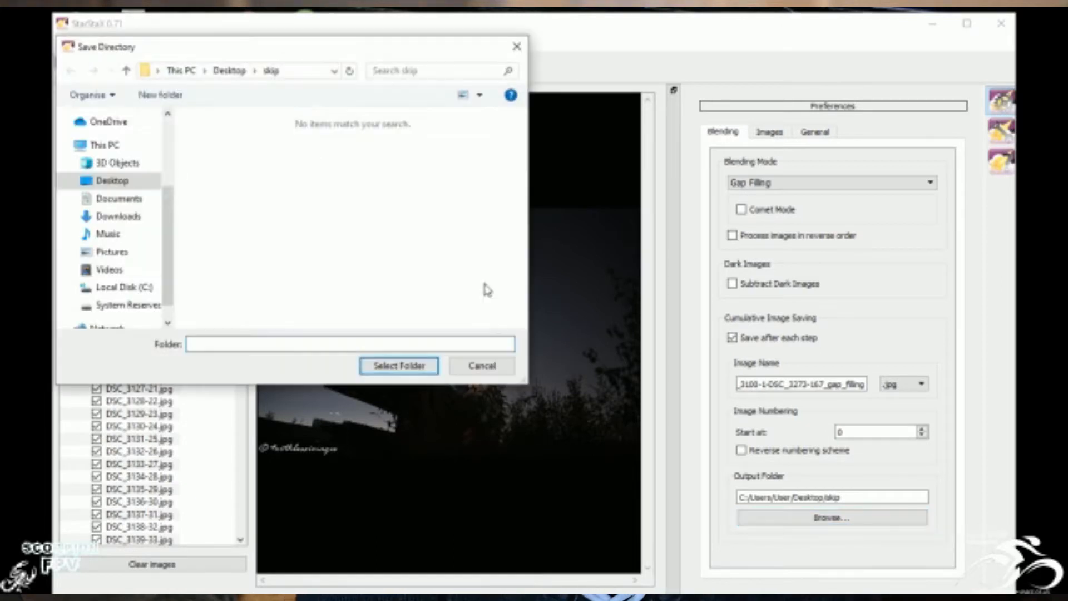
left_click(157, 96)
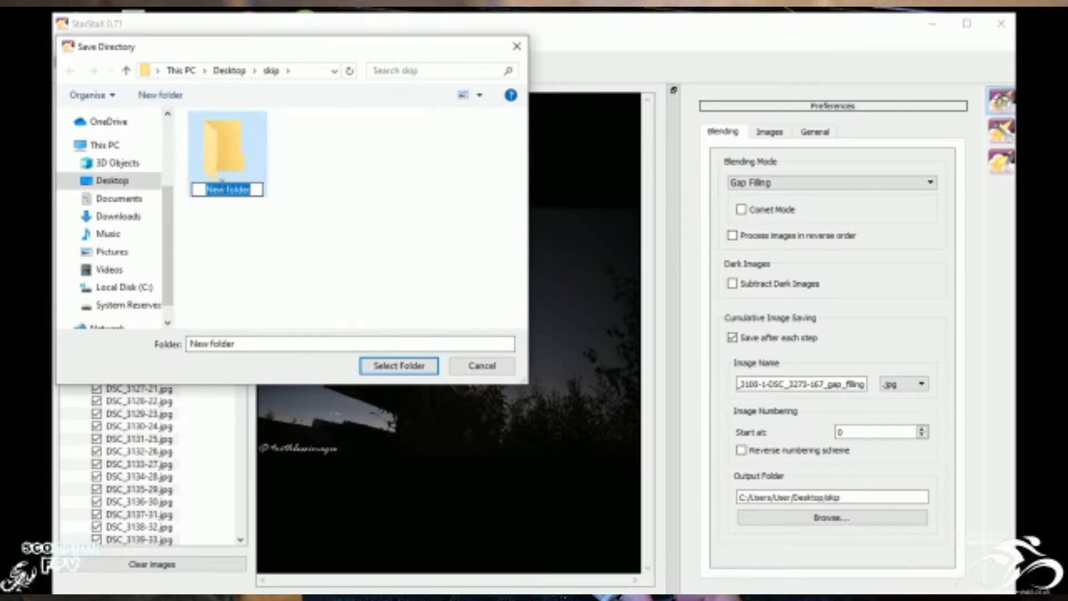
type("s")
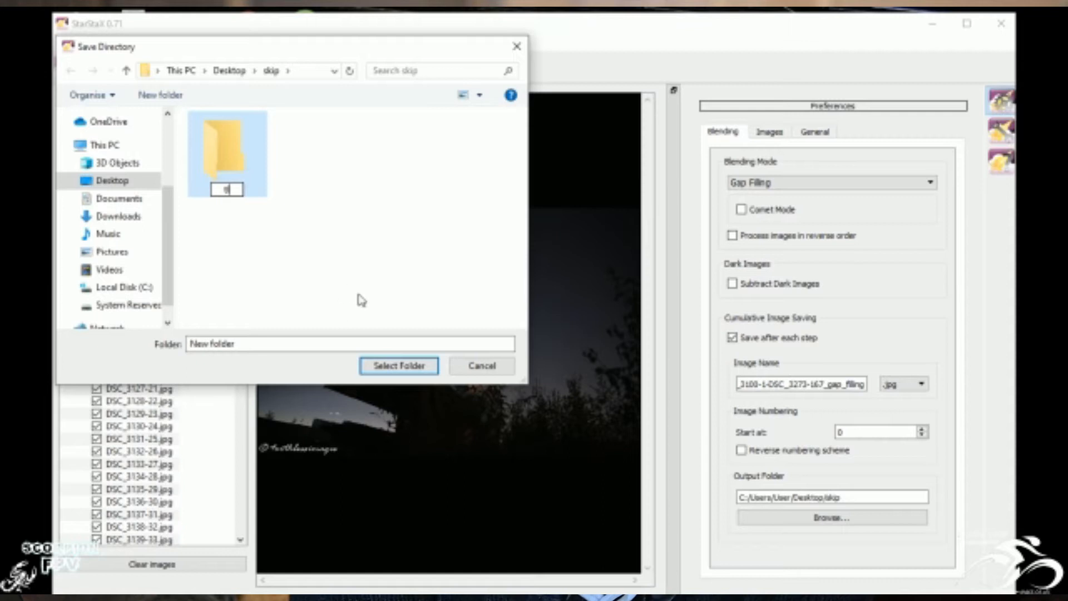
left_click(401, 367)
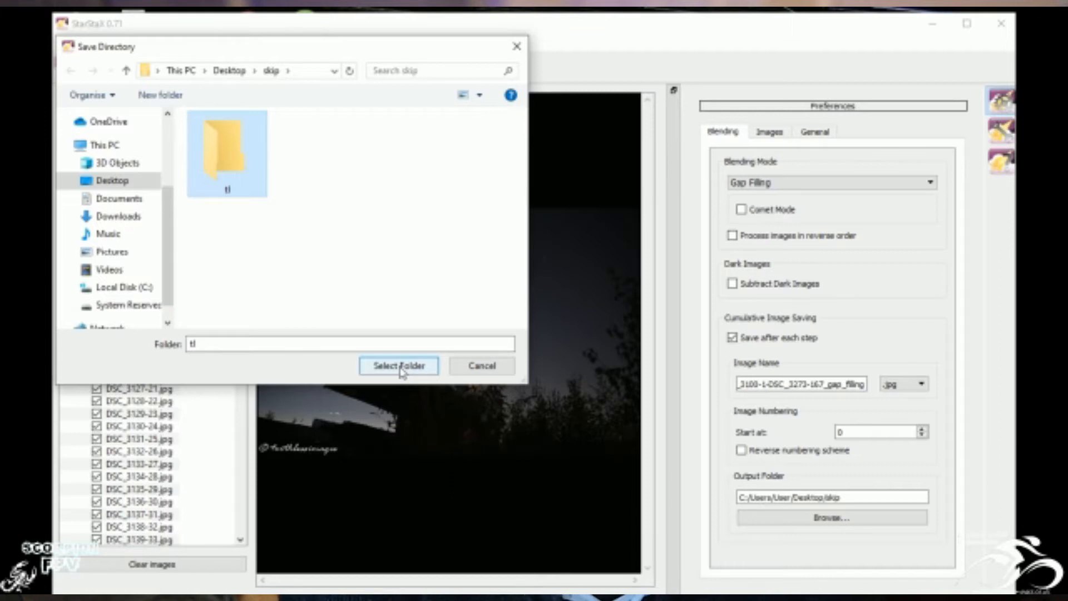
left_click(400, 367)
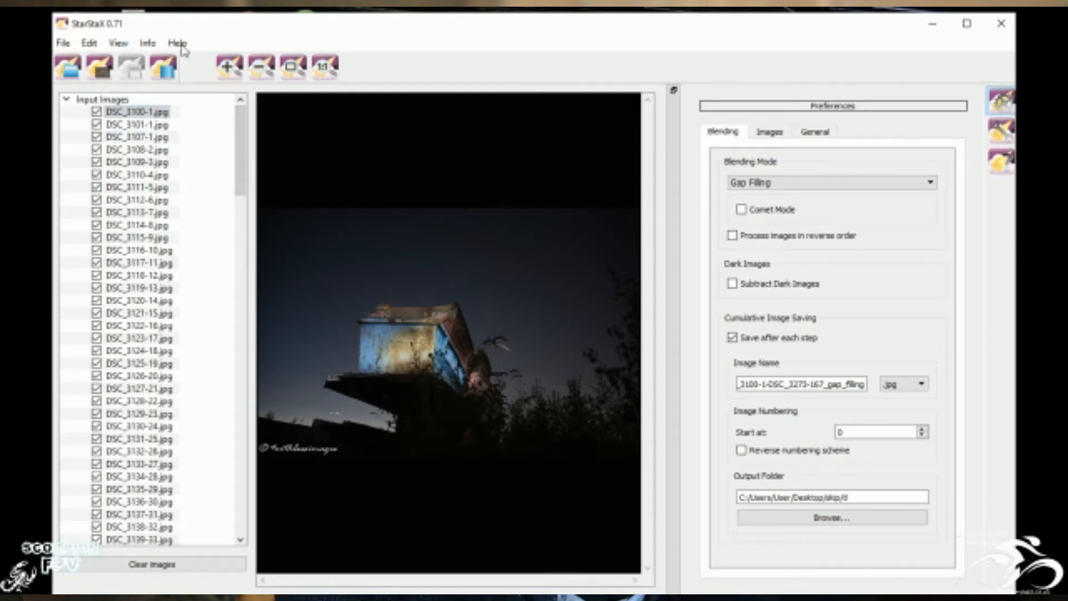
left_click(170, 75)
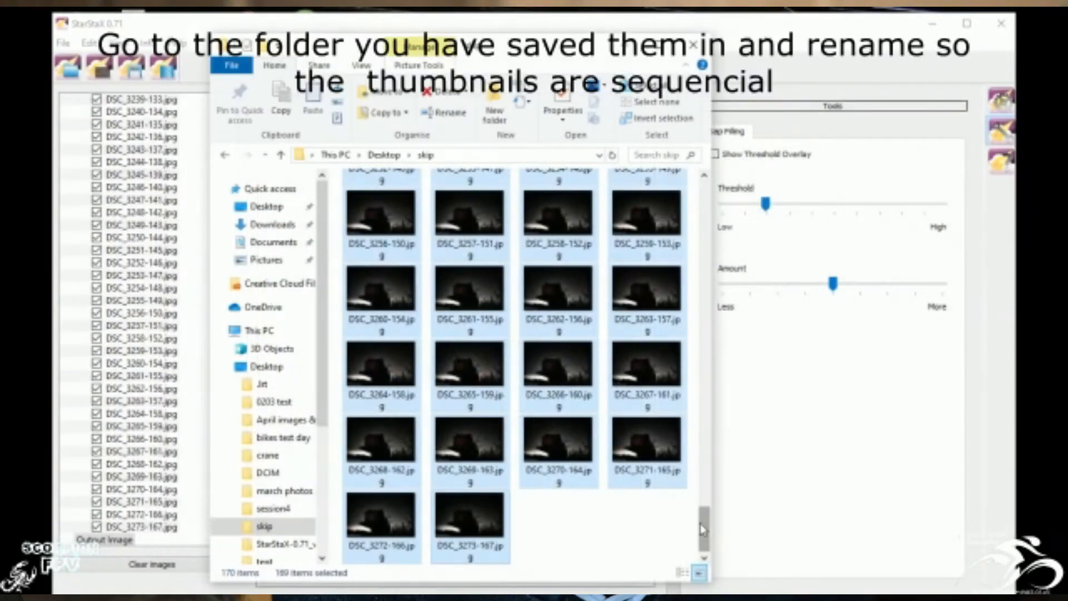
- In File Explorer, batch-rename all images in the skip folder's tl subfolder with the base name a
left_click_drag(705, 524, 705, 172)
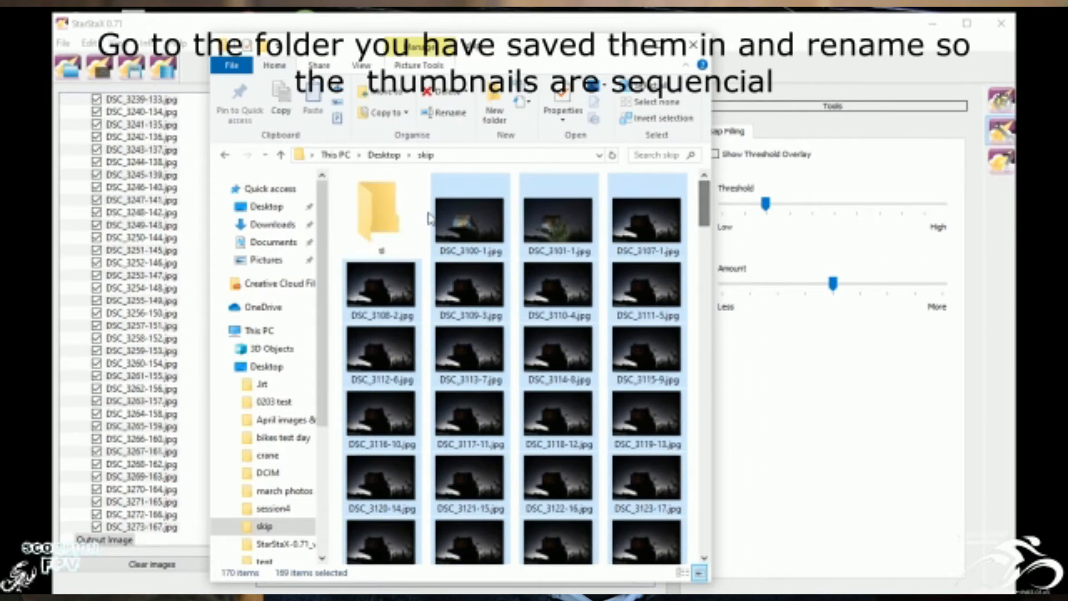
double_click(375, 225)
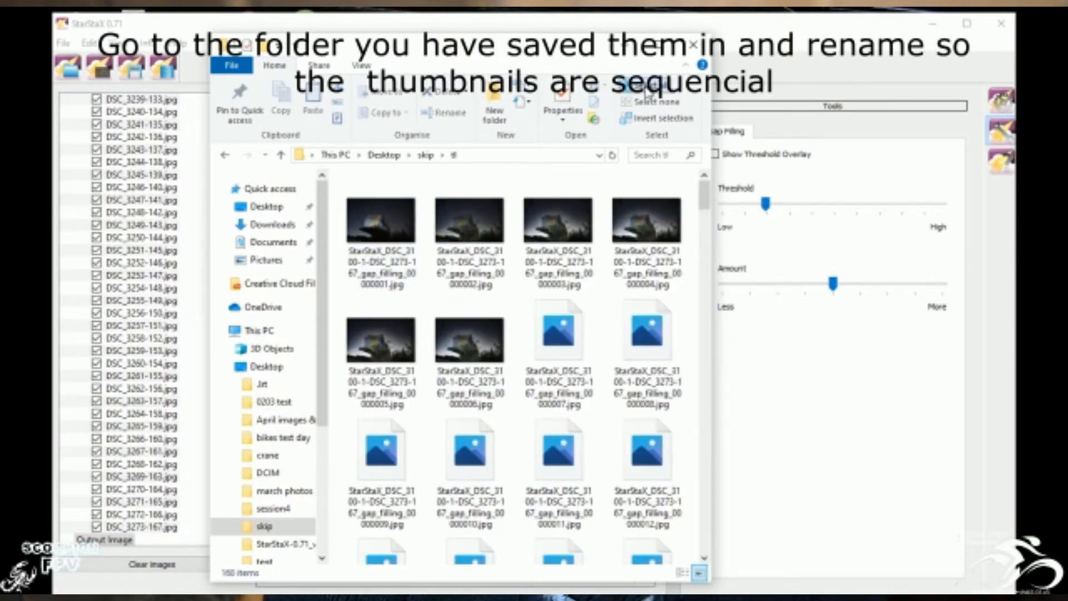
key("ctrl+a")
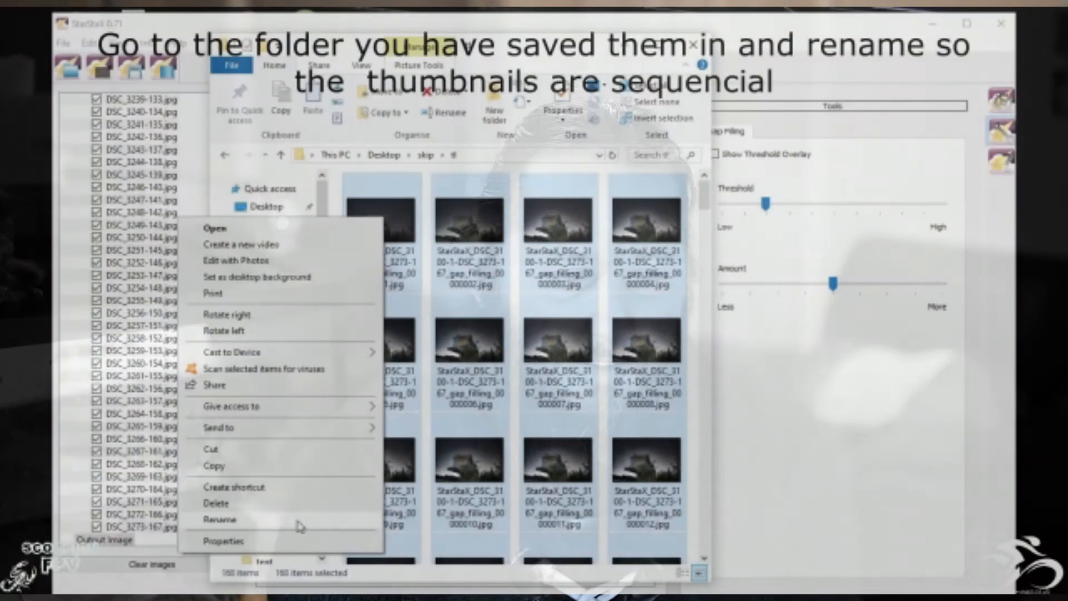
left_click(295, 520)
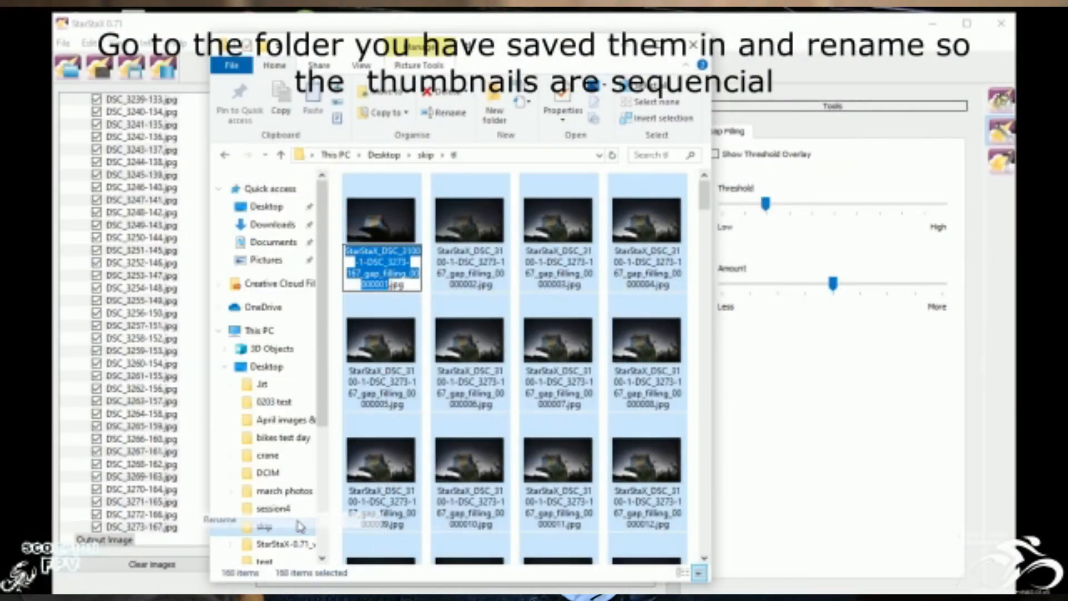
type("a")
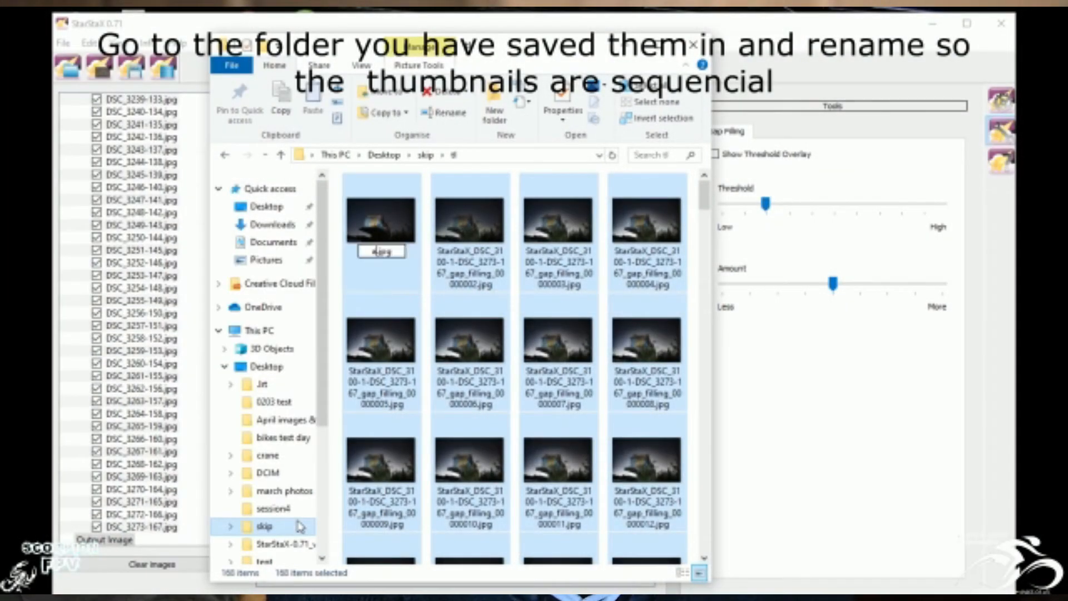
key("Return")
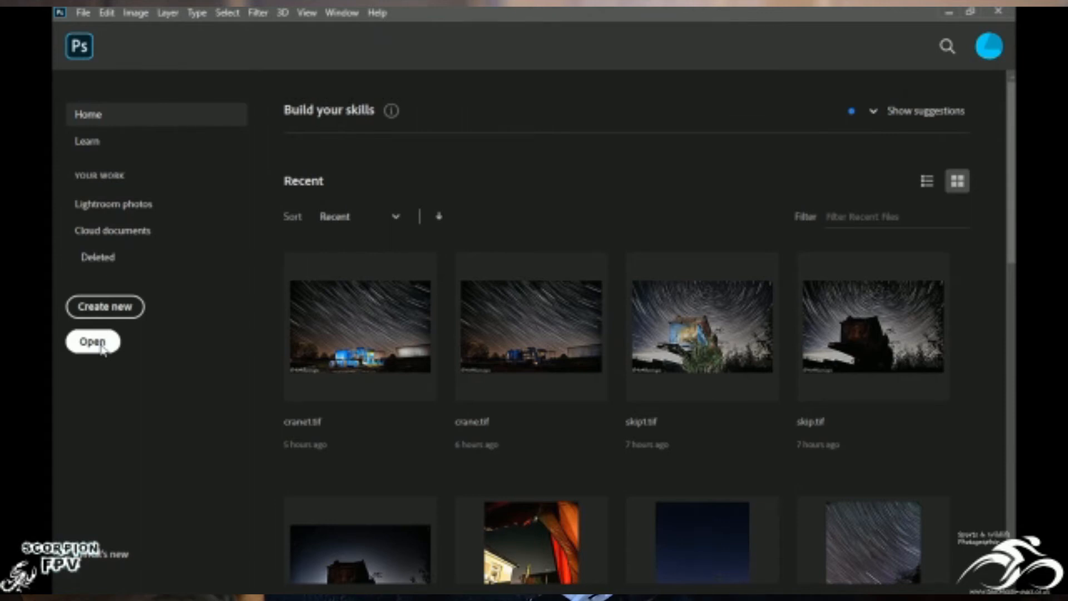
- In Photoshop, open a (1).jpg from the Desktop's skip/tl folder as an image sequence at 24 fps
left_click(101, 347)
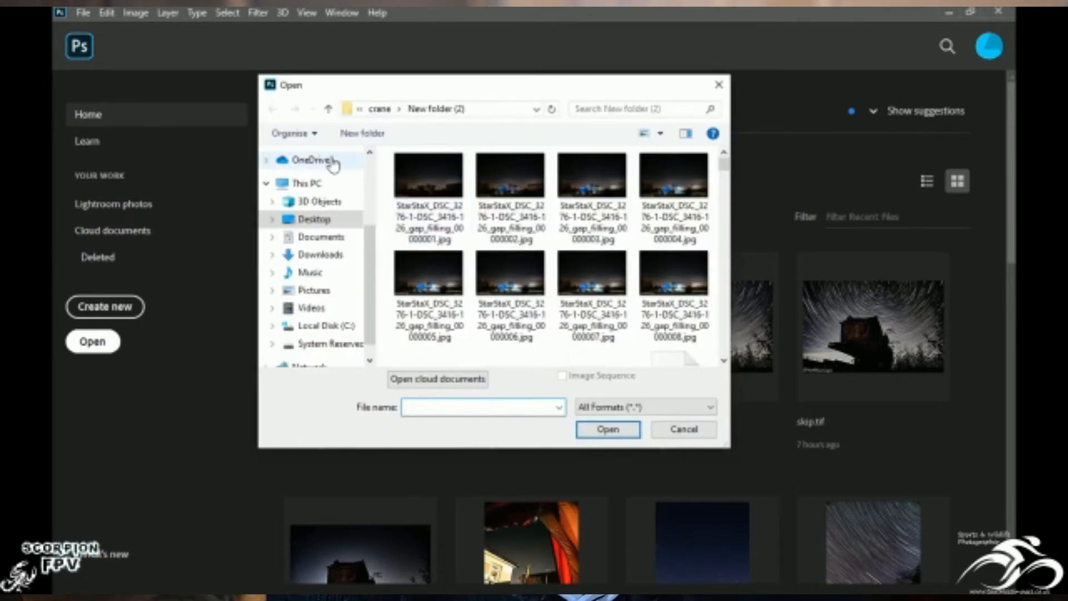
left_click(329, 111)
left_click(329, 111)
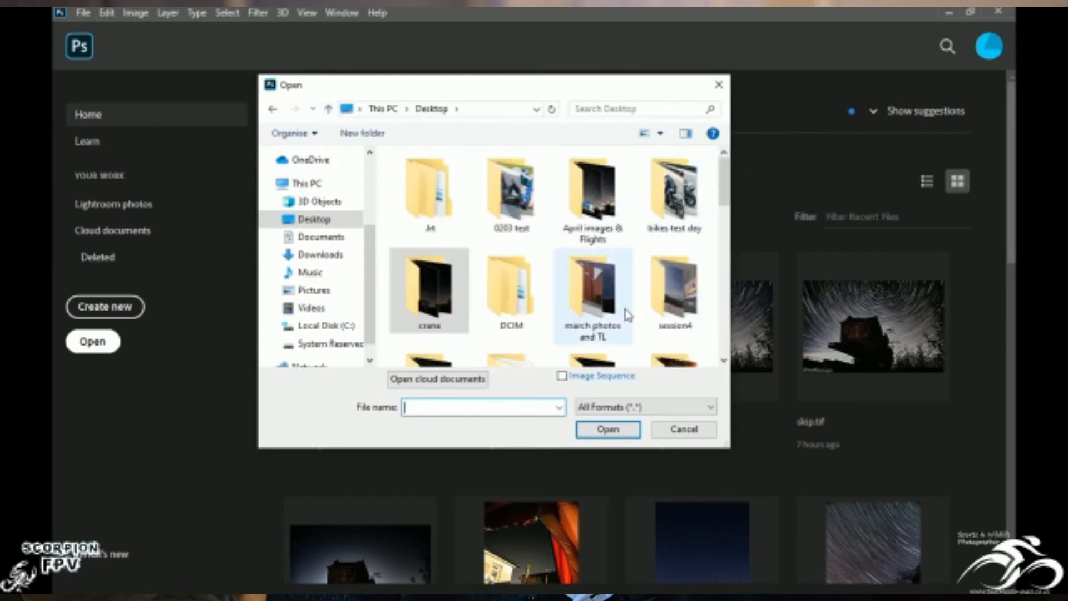
left_click_drag(728, 193, 727, 232)
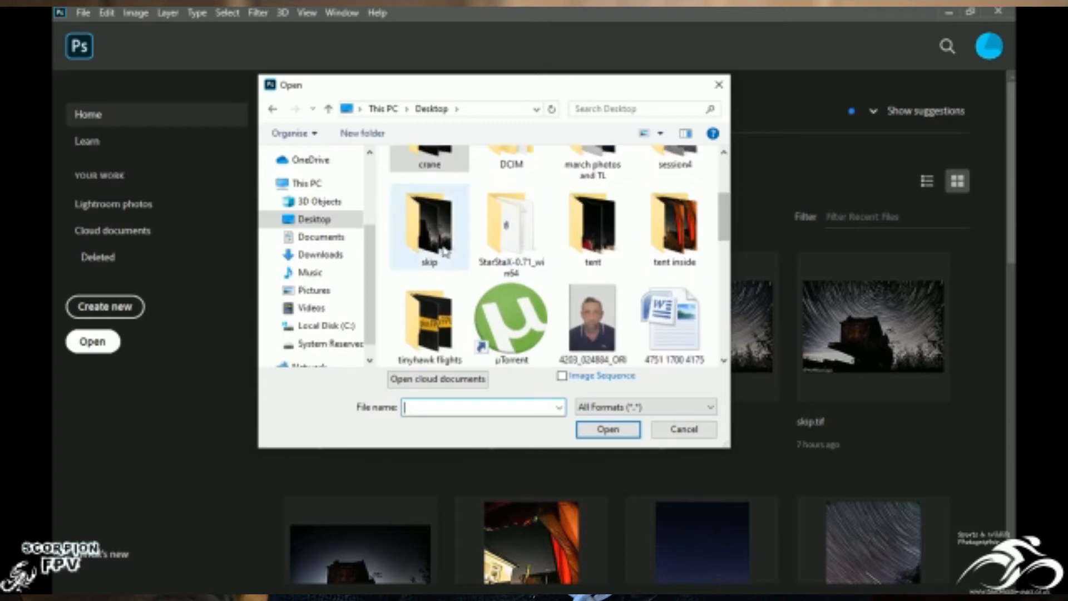
double_click(449, 251)
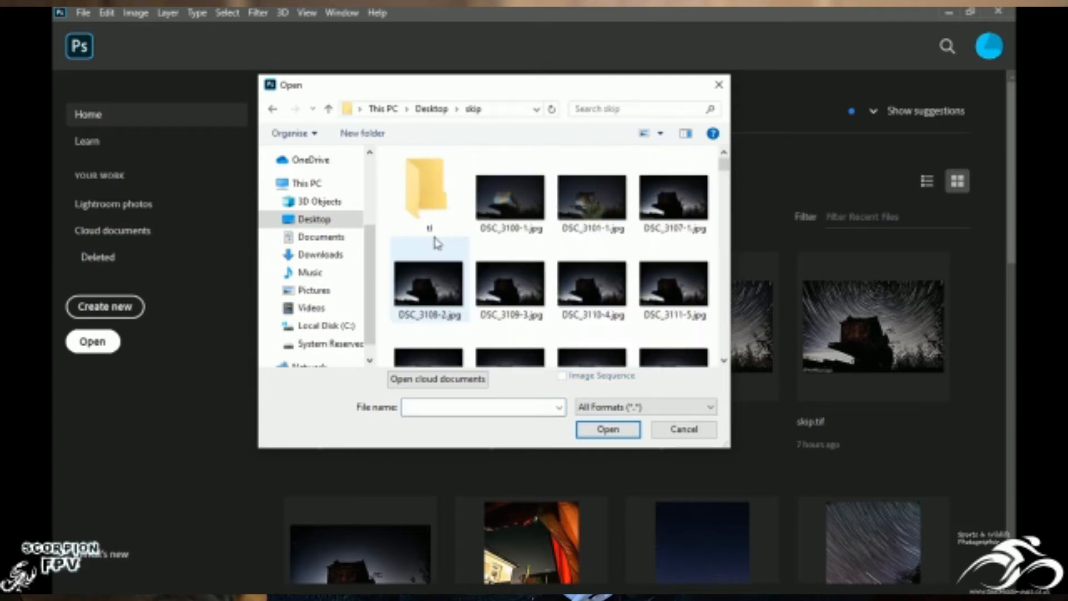
double_click(431, 187)
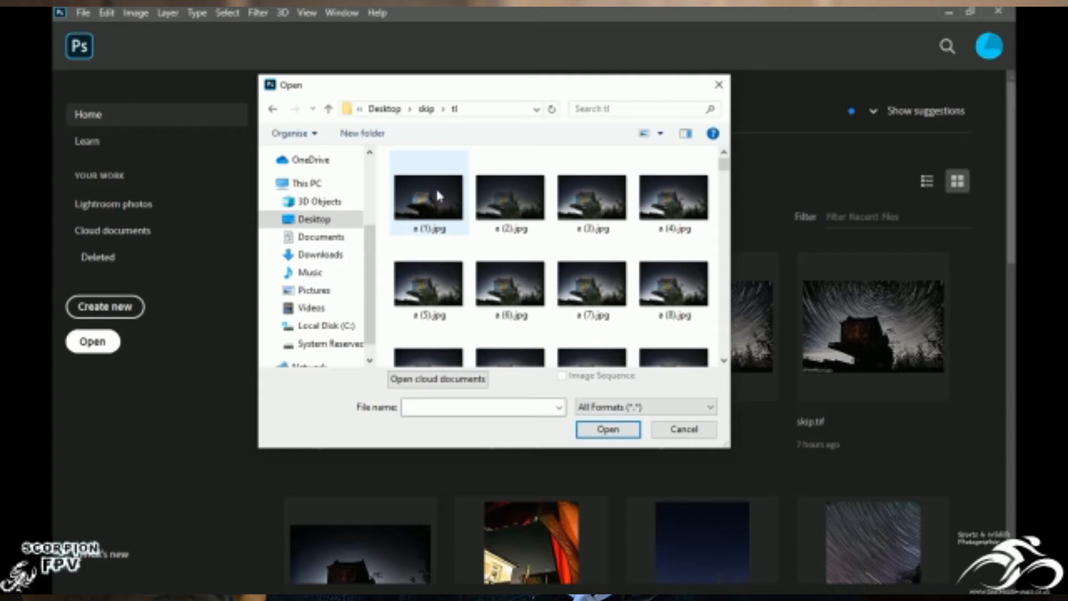
left_click(435, 190)
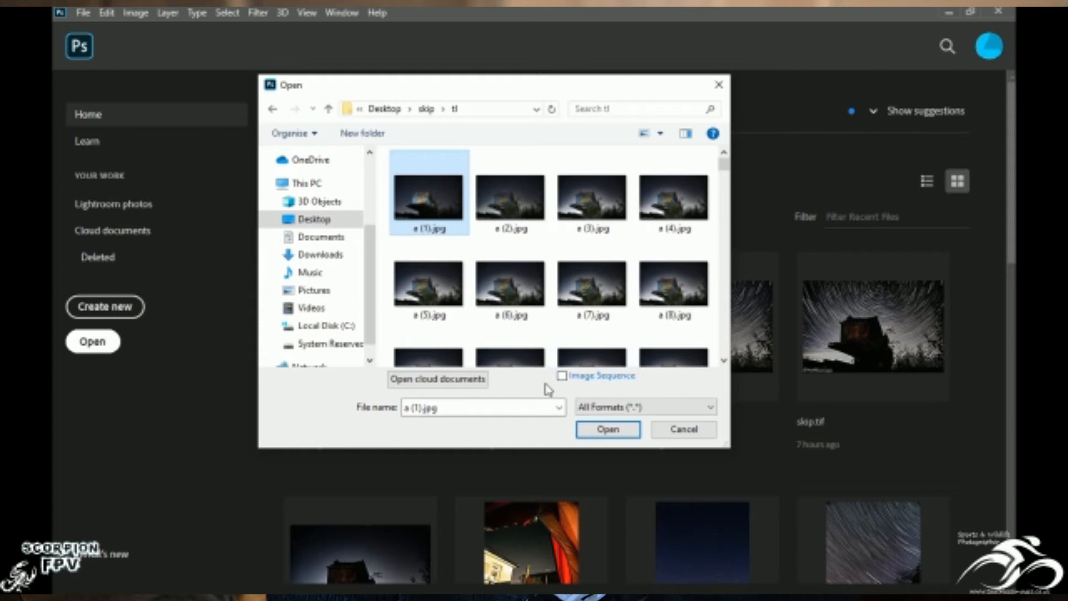
left_click(562, 376)
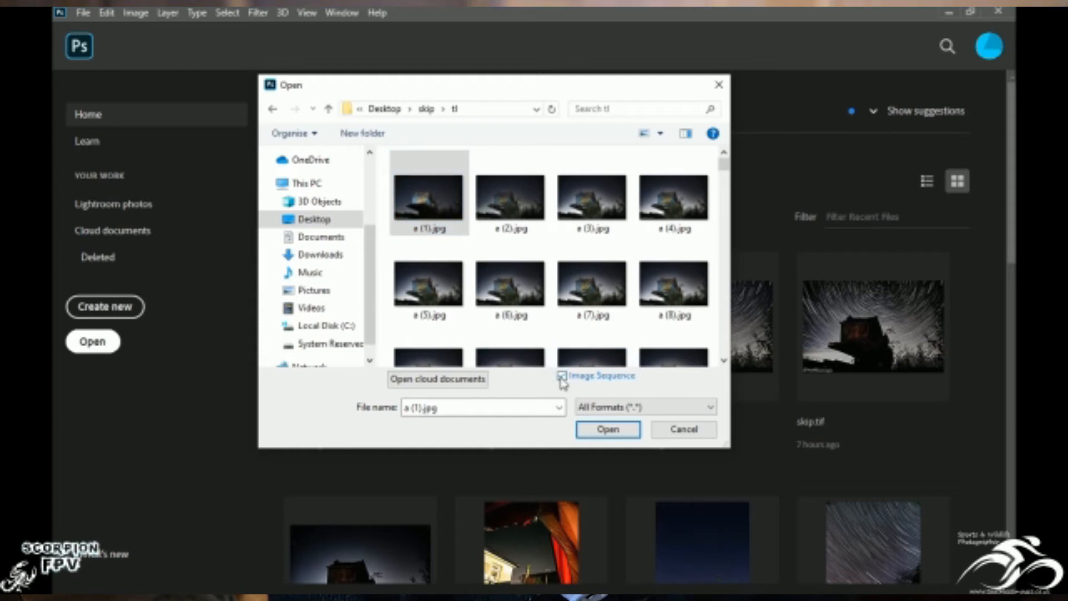
left_click(608, 429)
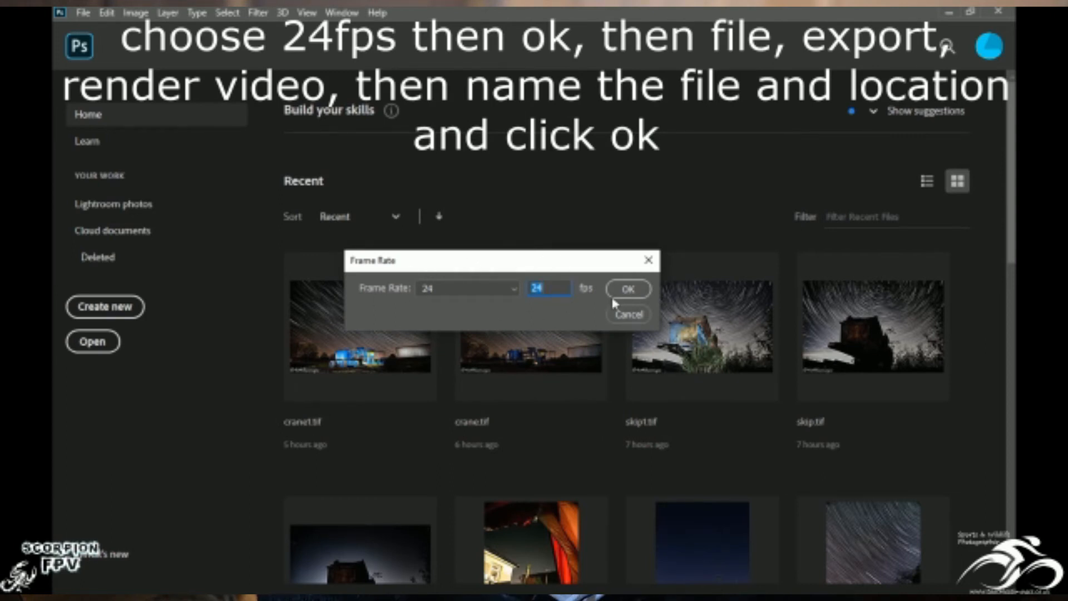
left_click(627, 296)
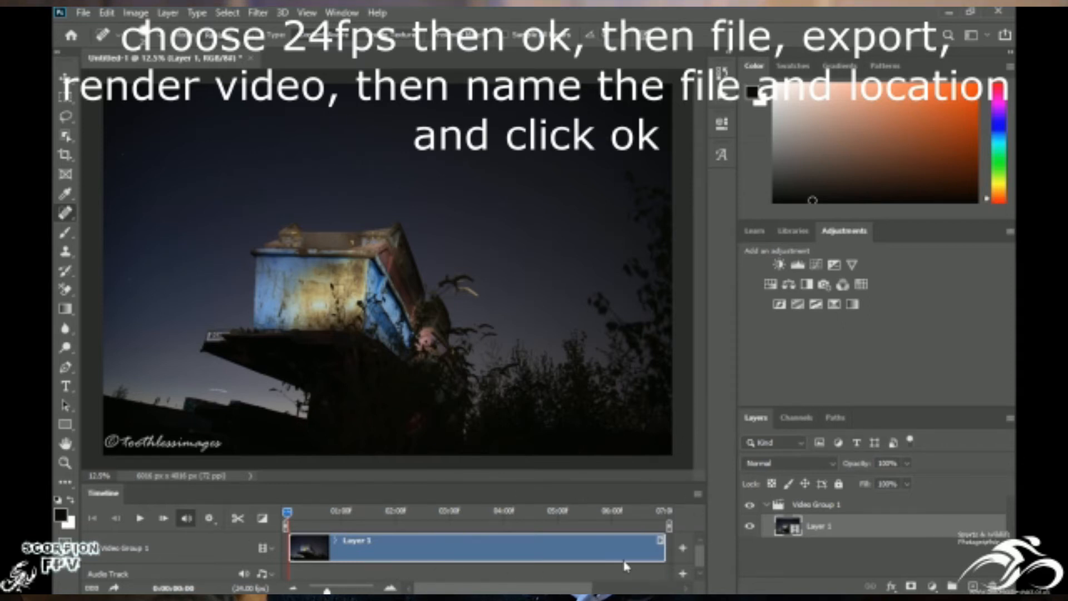
- Render the image sequence to the Desktop as a video named skiptimelapsemp4.mp4
left_click(83, 13)
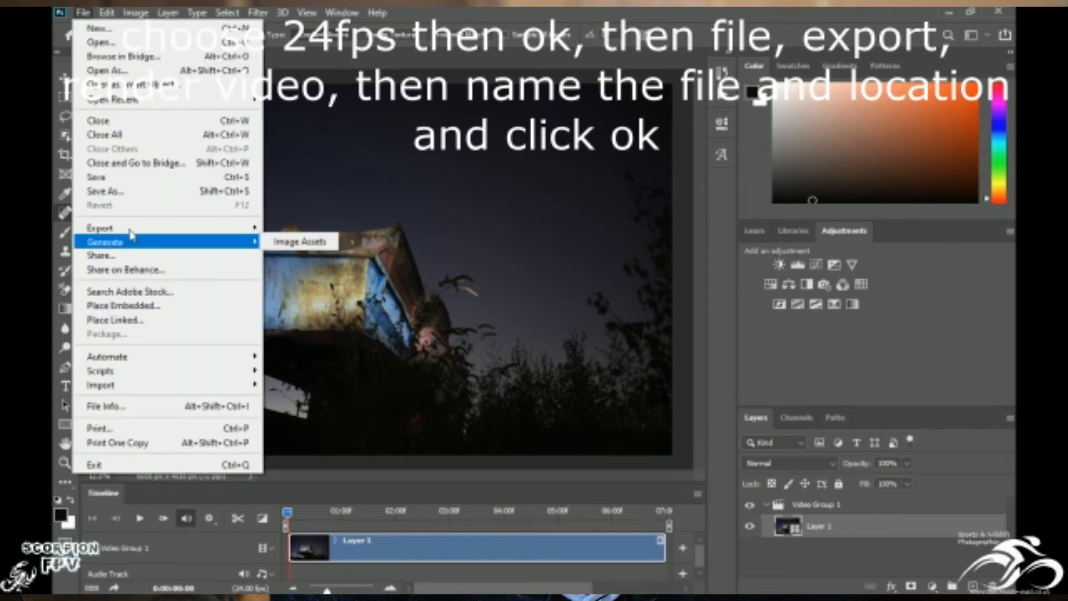
mouse_move(135, 233)
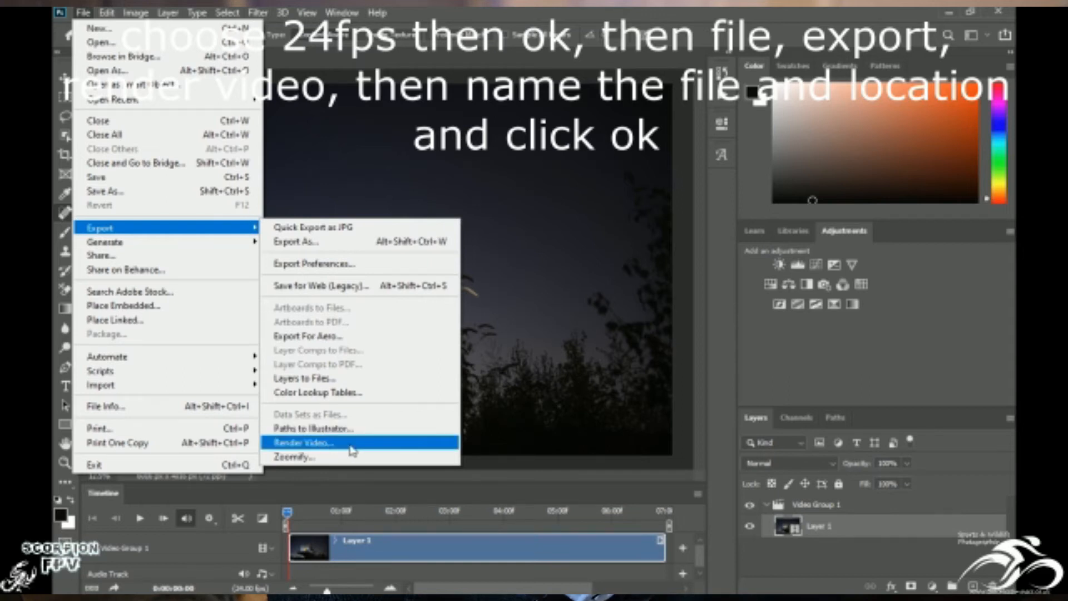
left_click(324, 445)
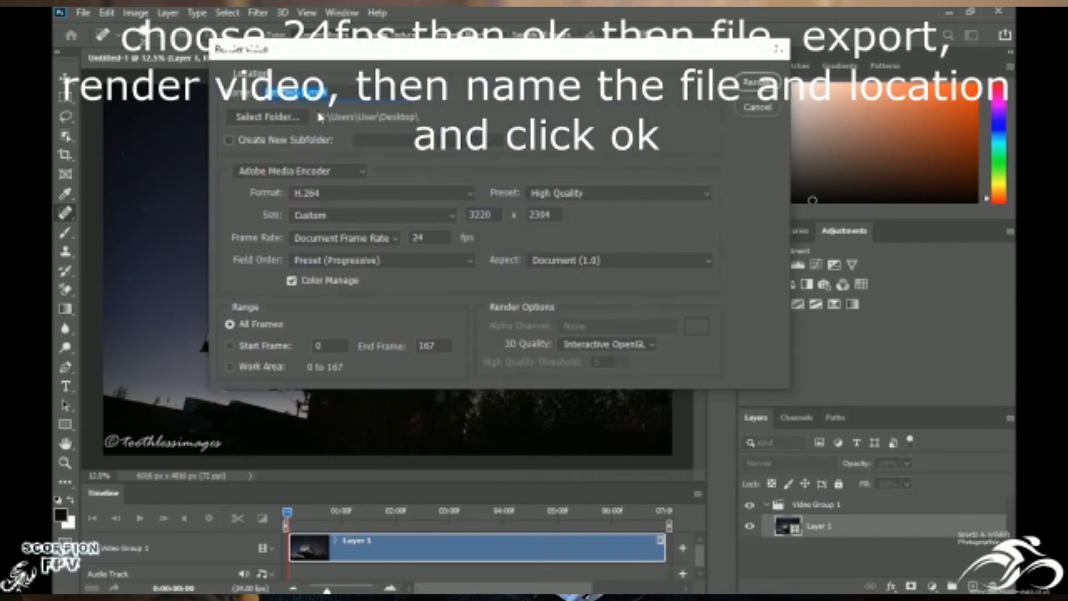
left_click(310, 92)
type("st")
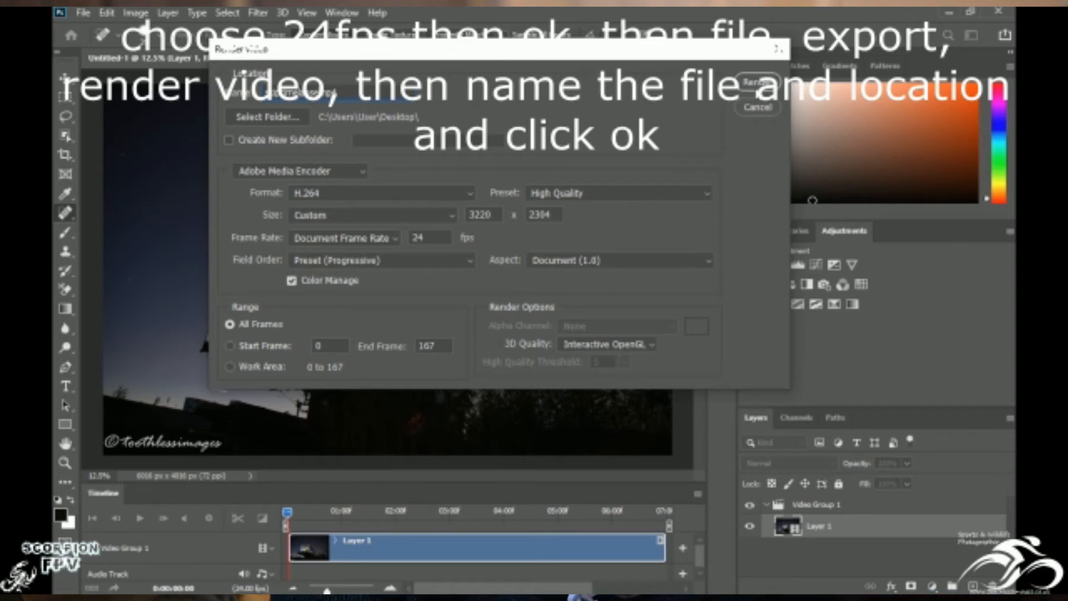
left_click(756, 83)
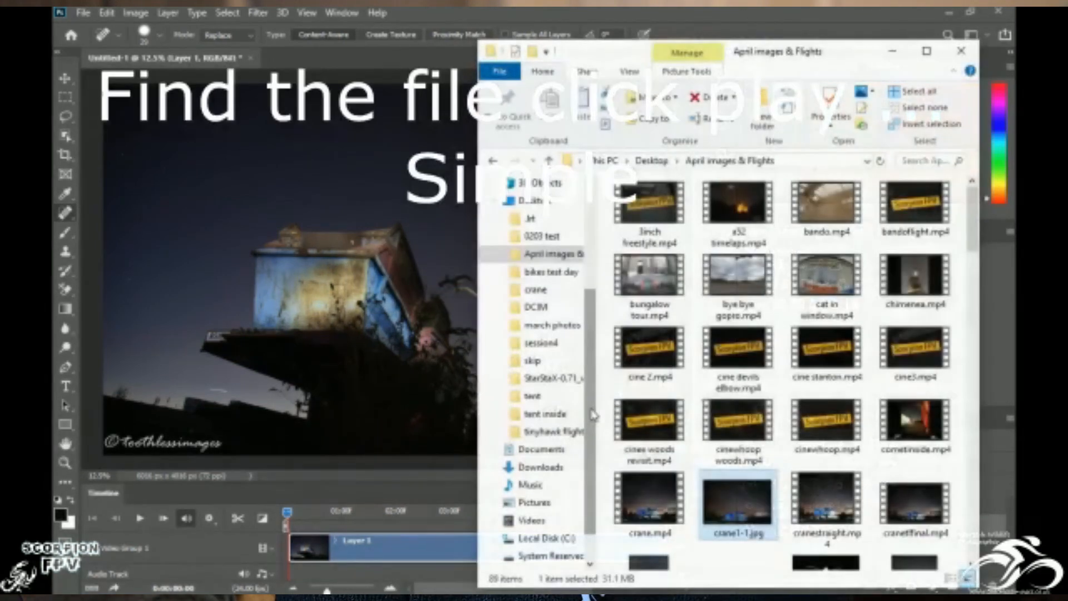
- In File Explorer, locate skiptimelapsemp4.mp4 in the Desktop folder and play it
left_click_drag(593, 414, 593, 325)
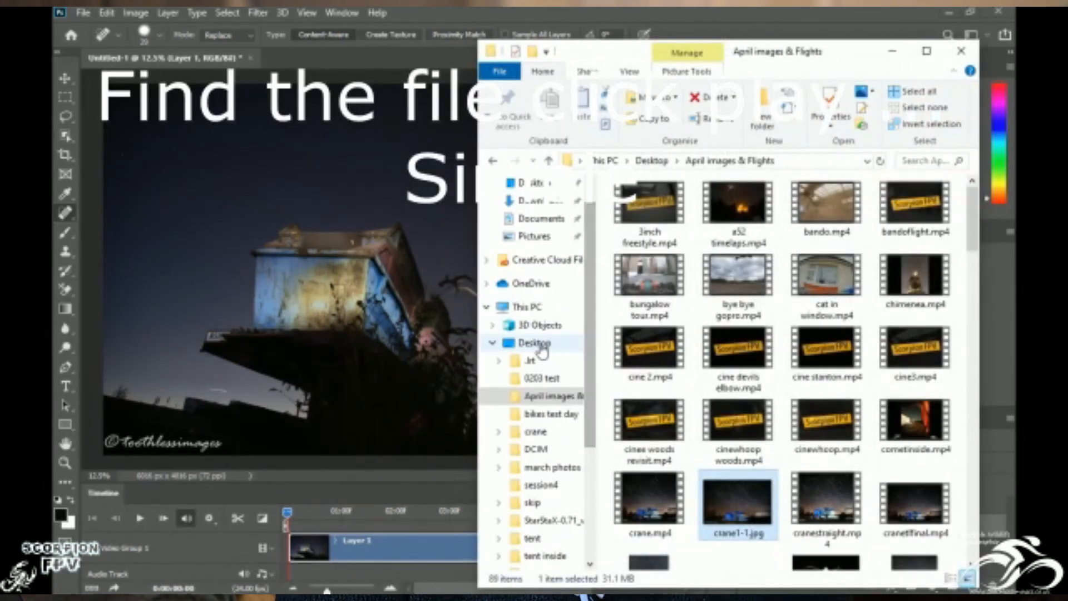
left_click(562, 342)
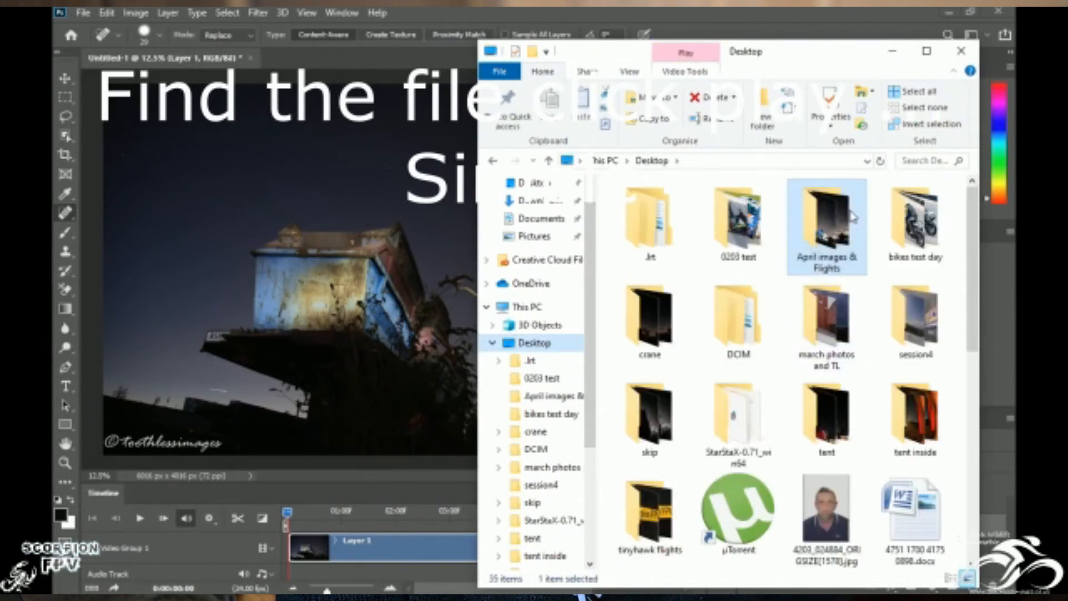
left_click_drag(973, 303, 978, 516)
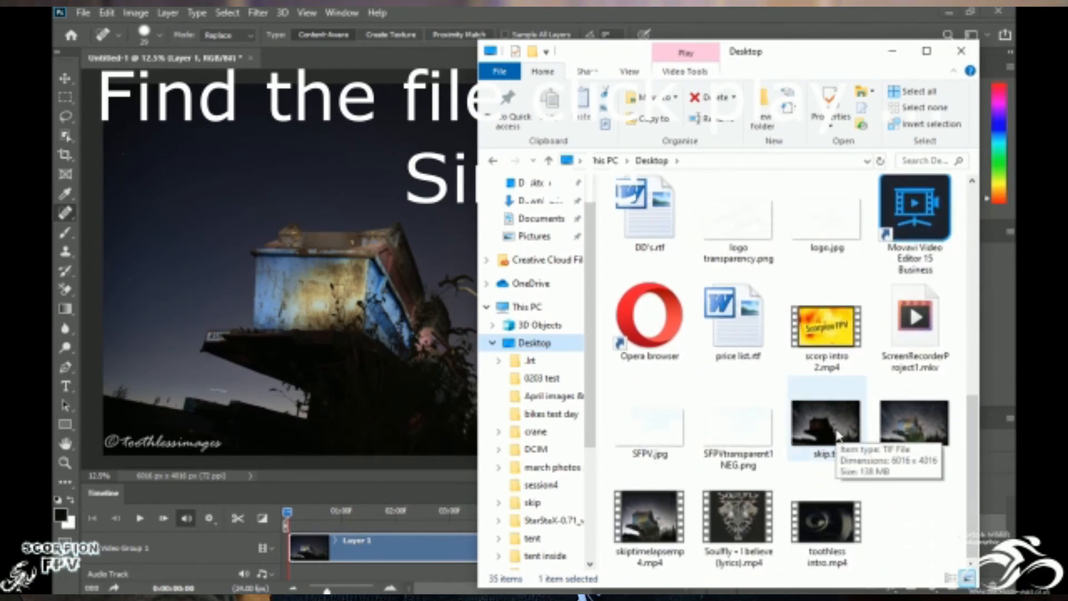
left_click(657, 527)
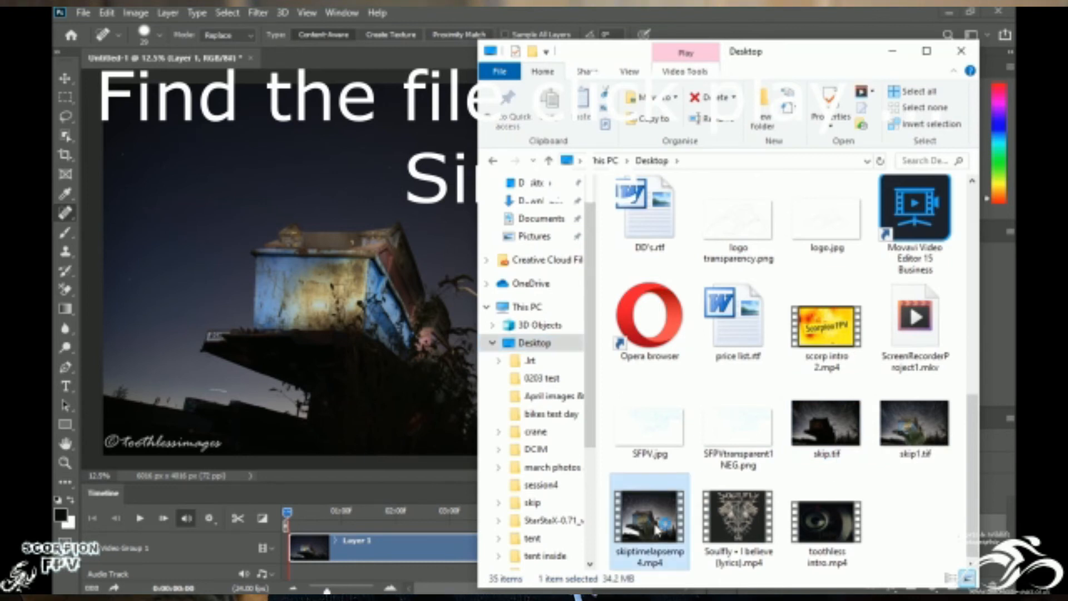
double_click(657, 529)
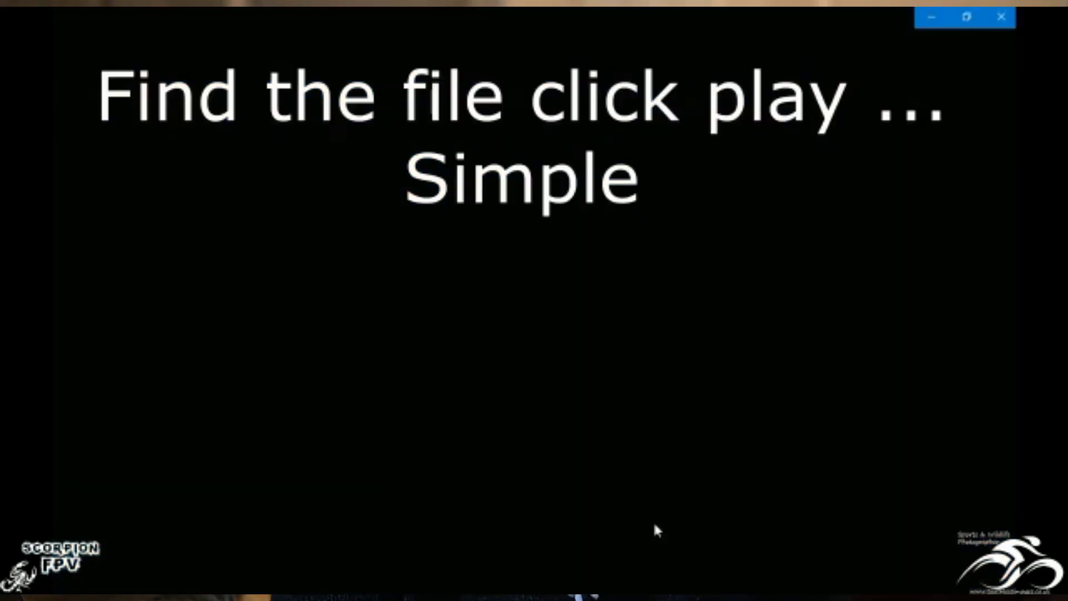